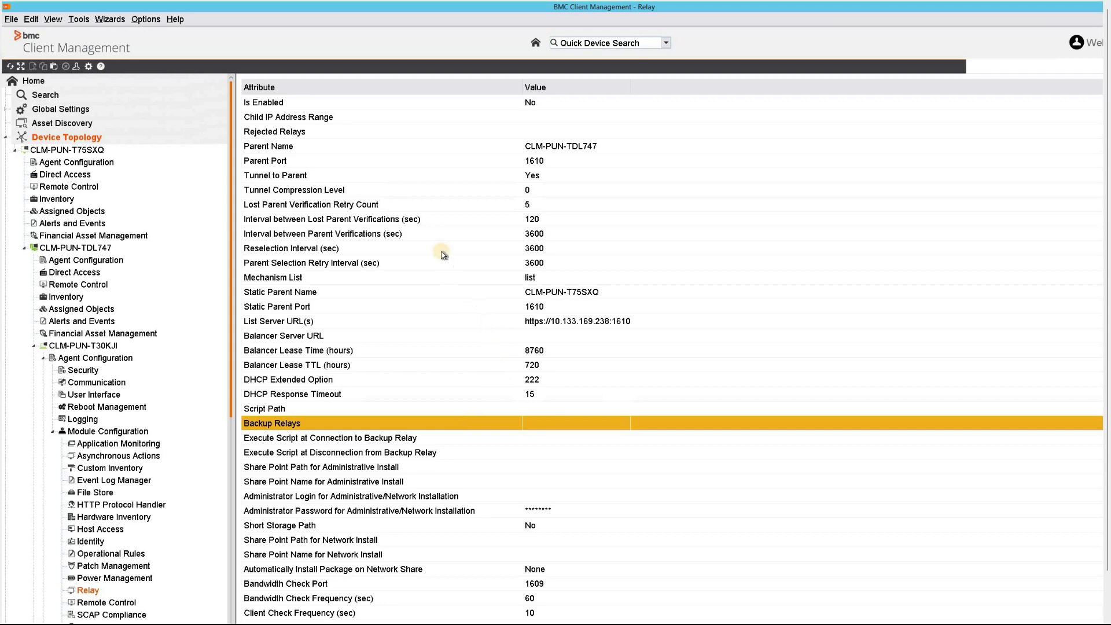
Start creating an operational rule named "Relay module configuration" with the creation wizard and proceed to its steps.
click(443, 250)
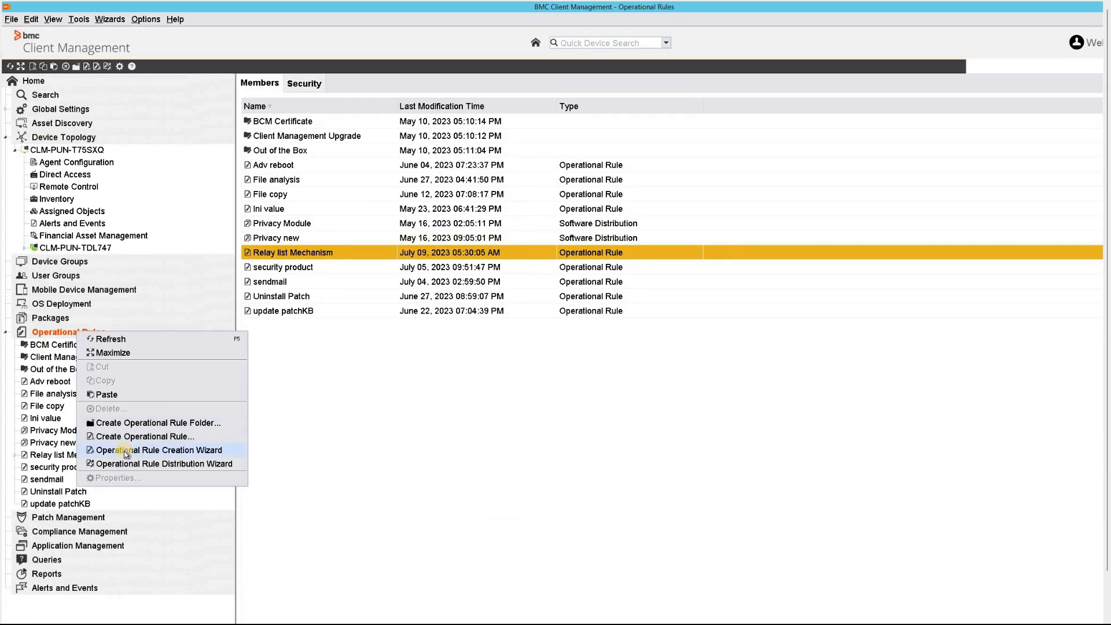
click(126, 453)
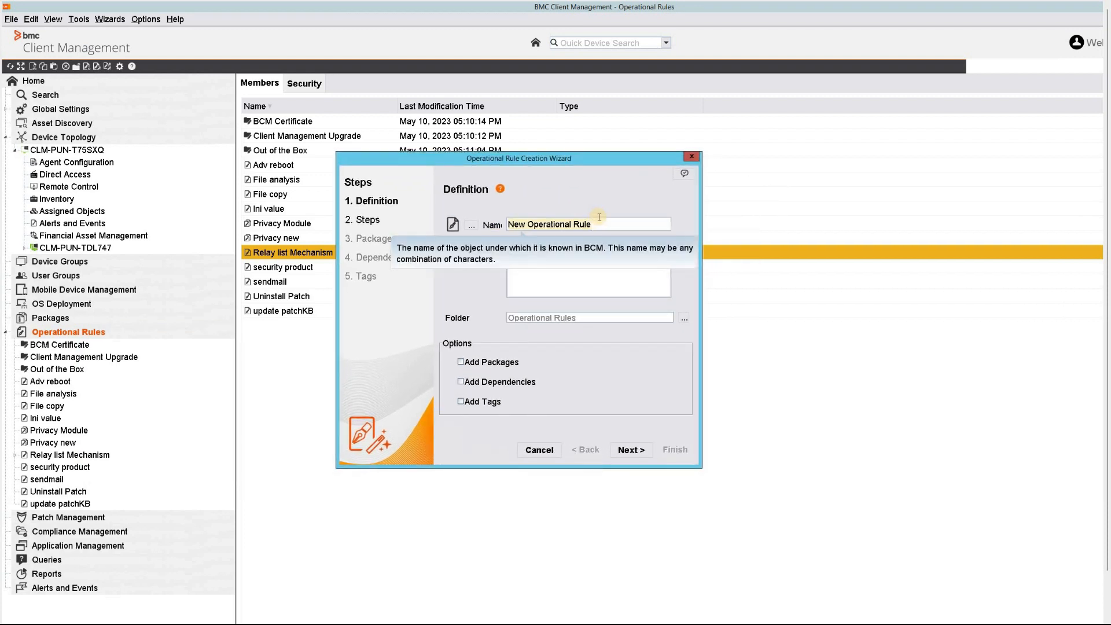
text(REL)
key(BackSpace)
key(BackSpace)
text(elay module)
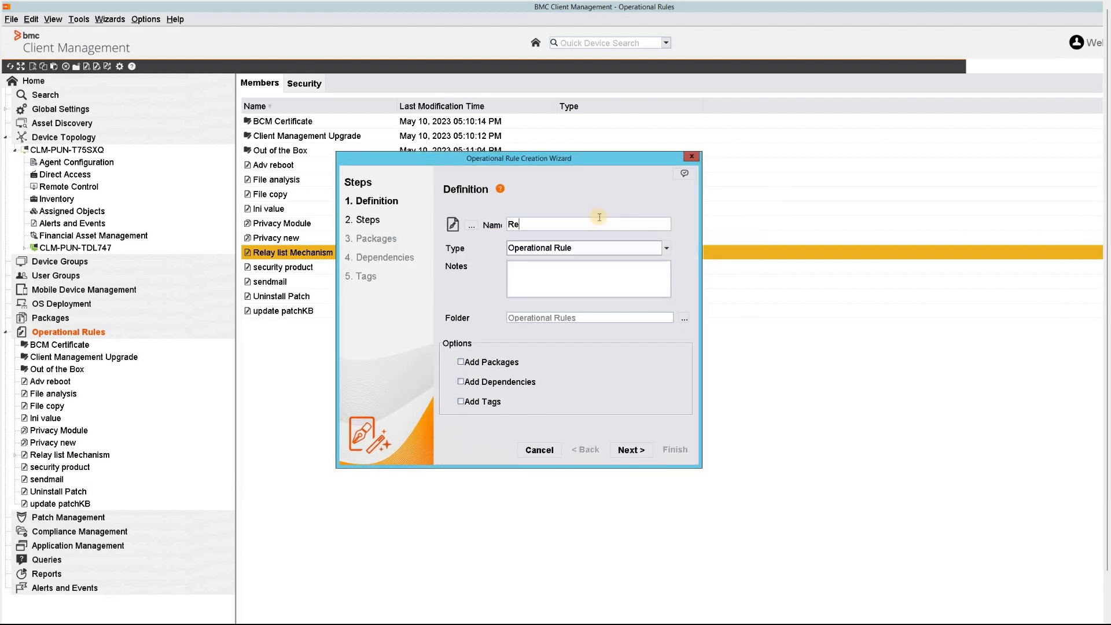
text( configuration)
click(633, 450)
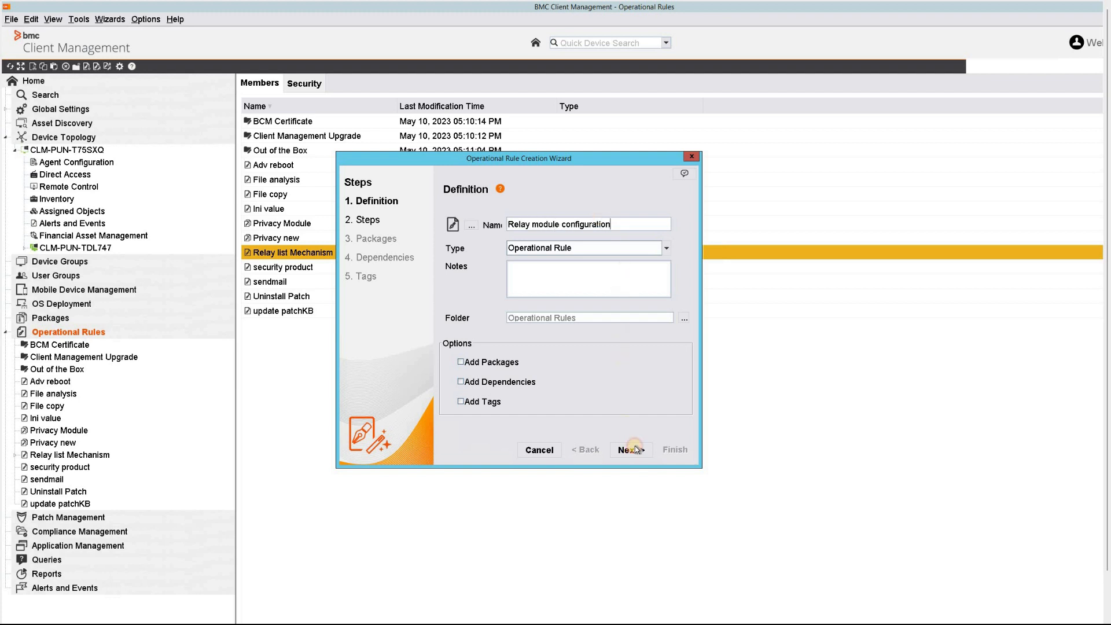
Search the available steps for "Relay module setup" and add the Relay Module Setup step to the rule.
click(530, 263)
text(RElay module setup)
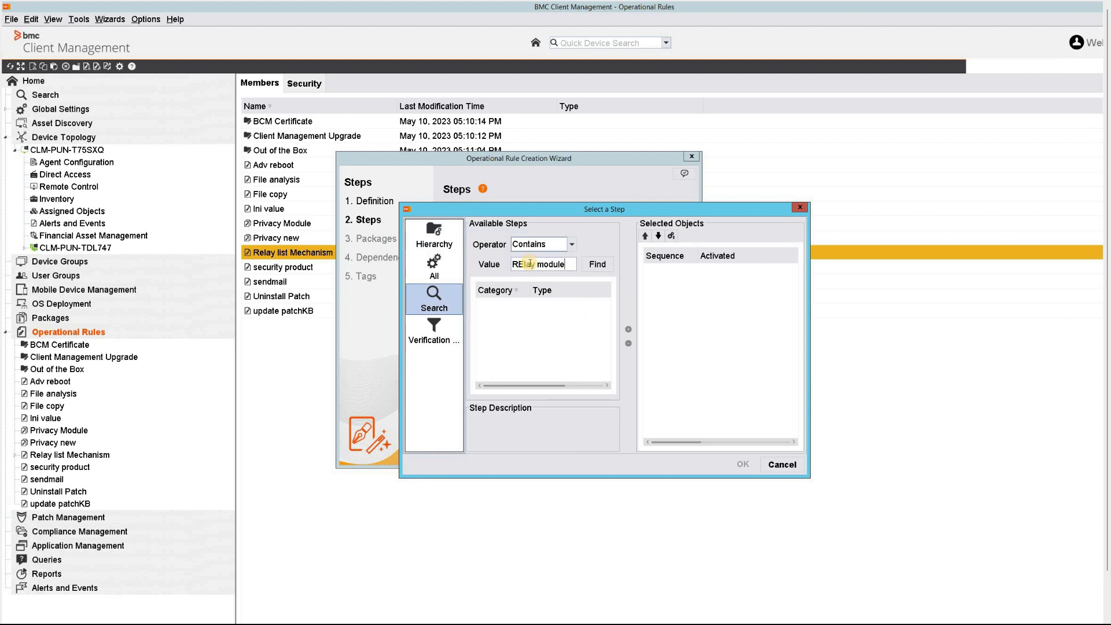
click(598, 264)
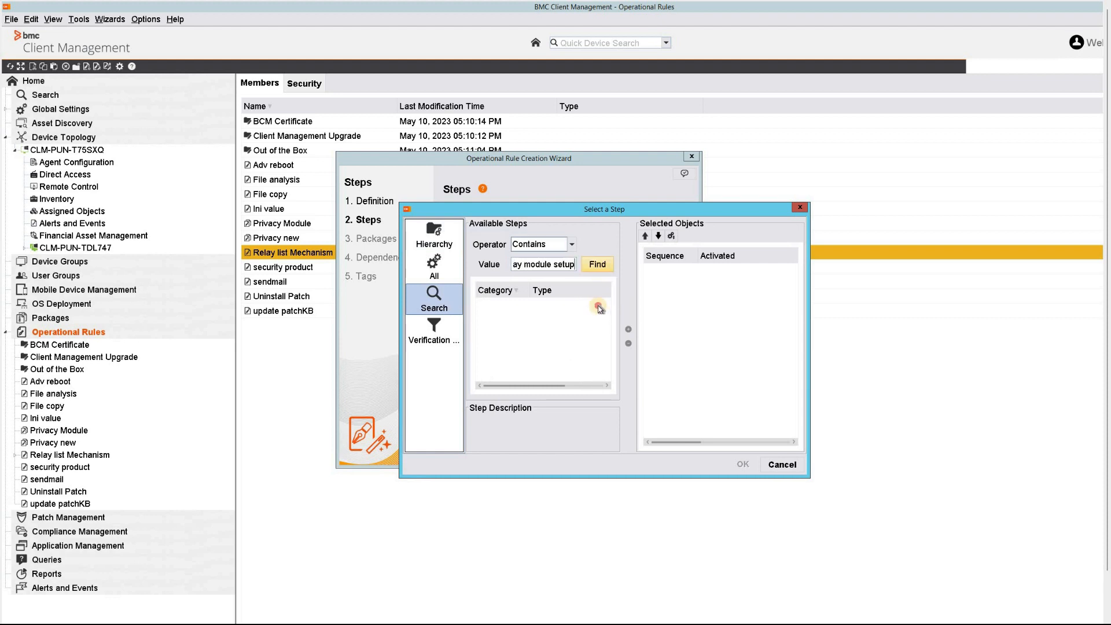
double_click(556, 305)
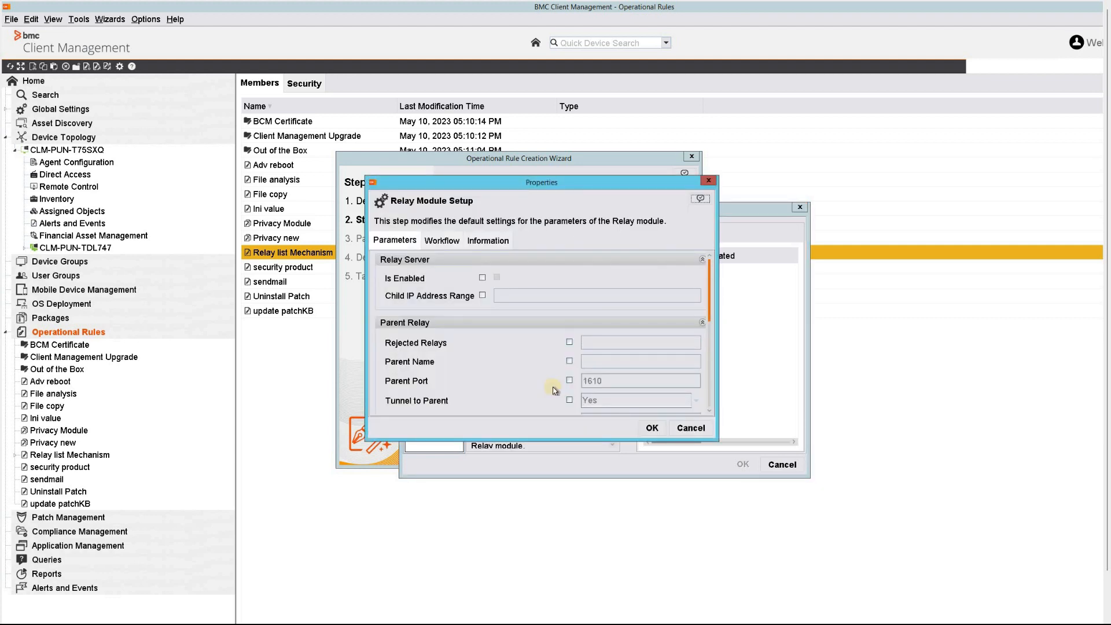
Include the Is Enabled parameter with its value off, and set the Reselection Interval to 3600 seconds.
click(483, 278)
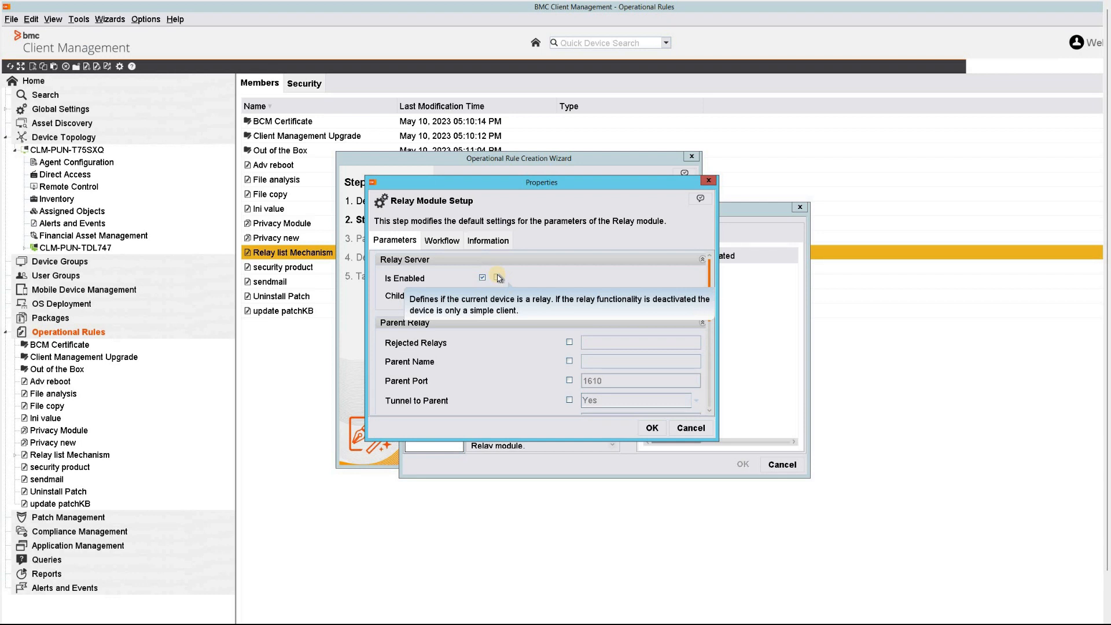
scroll(499, 277, down, 1)
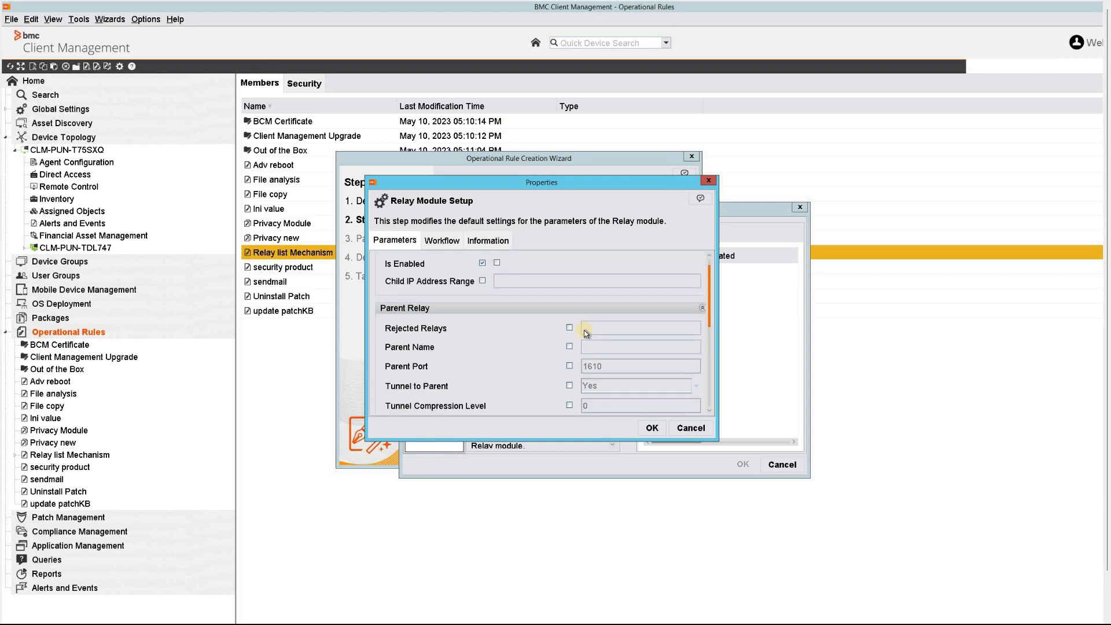
mouse_move(585, 330)
scroll(538, 341, down, 5)
click(602, 335)
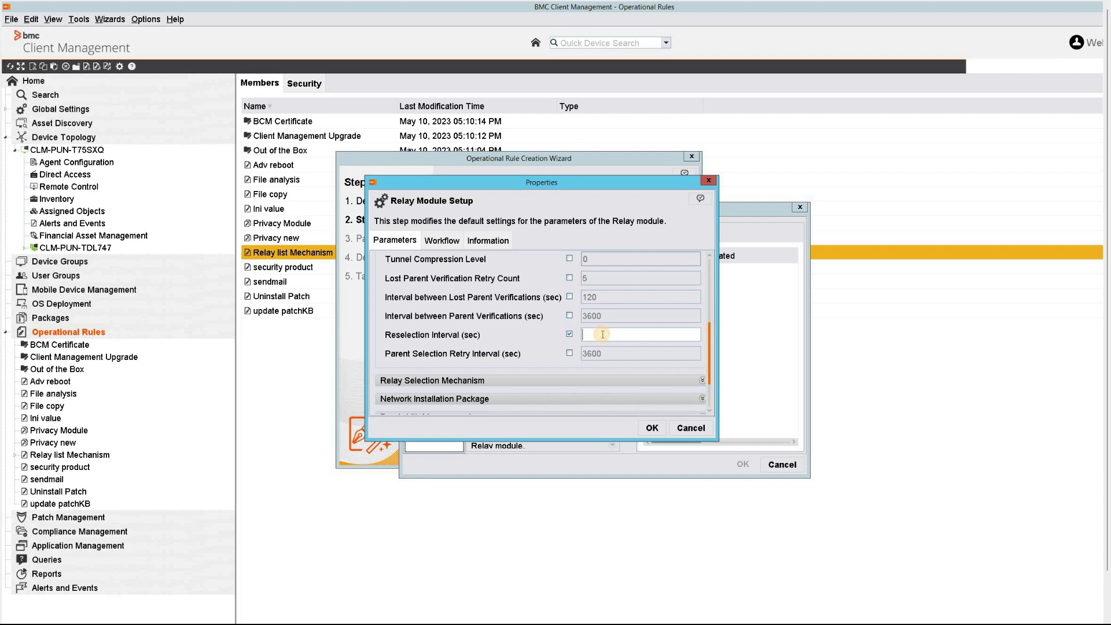
text(3600)
In the Relay Selection Mechanism settings, enable List of Backup Relays and set it to clm-pun-t75sxq:1610.
scroll(503, 322, down, 3)
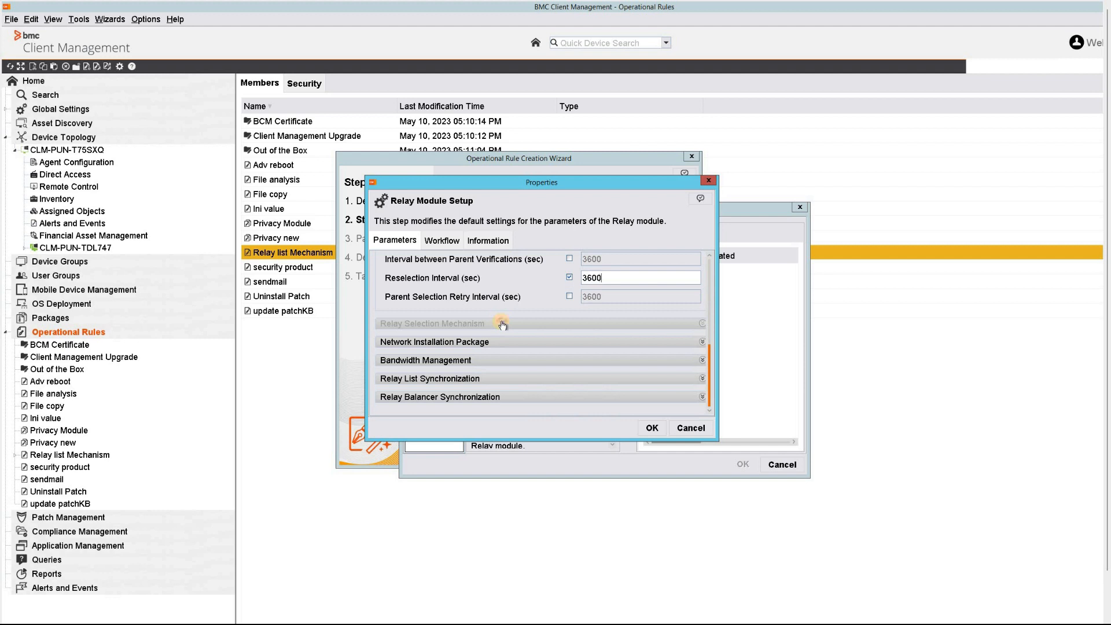
click(502, 323)
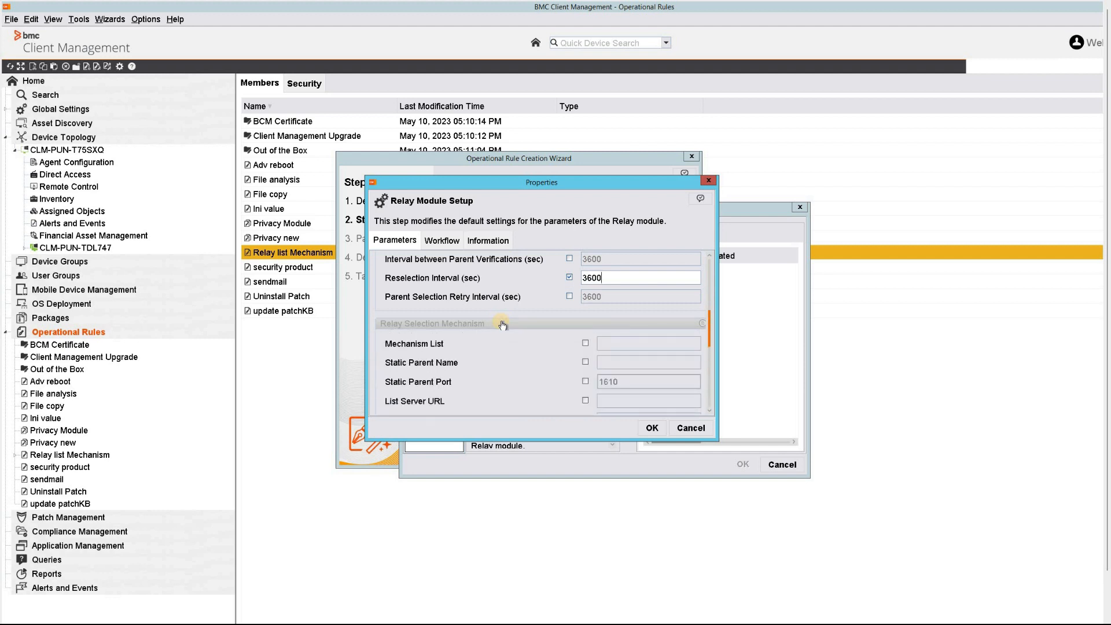
scroll(502, 325, down, 1)
scroll(502, 325, down, 5)
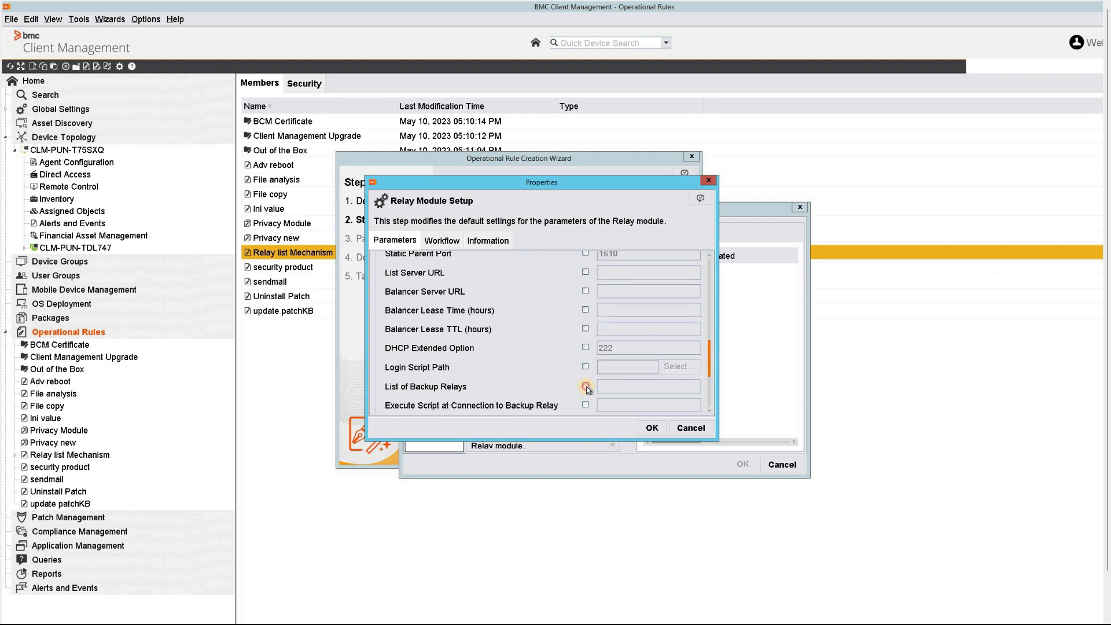
click(586, 386)
scroll(585, 386, down, 1)
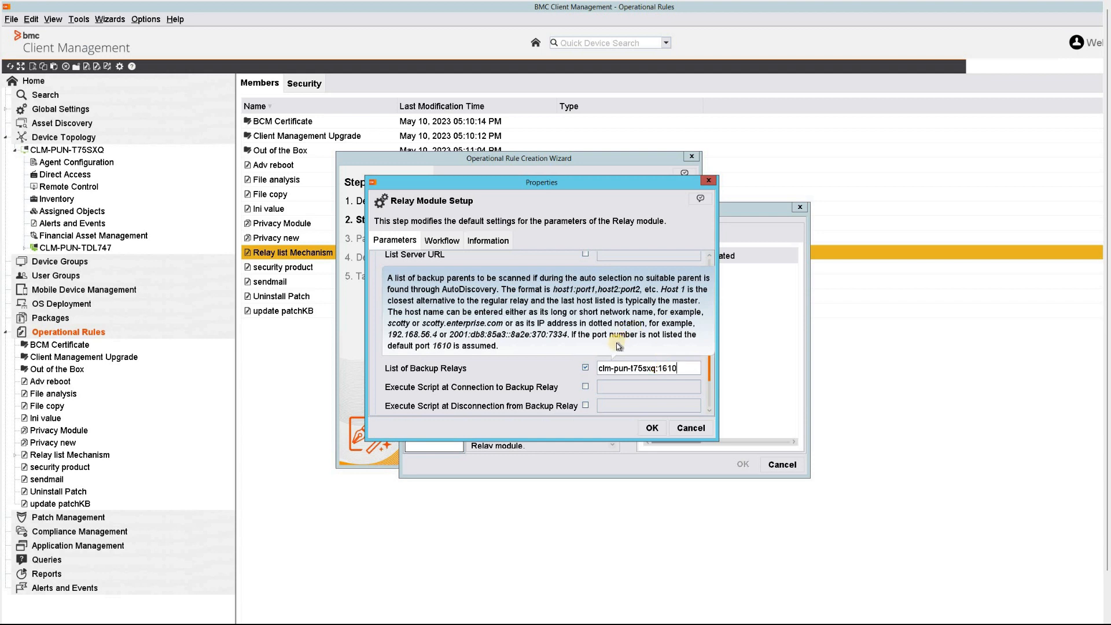
Enable the Mechanism List parameter, set it to "list,backup", and confirm the Relay Module Setup step.
scroll(616, 343, up, 2)
scroll(616, 342, up, 3)
click(585, 307)
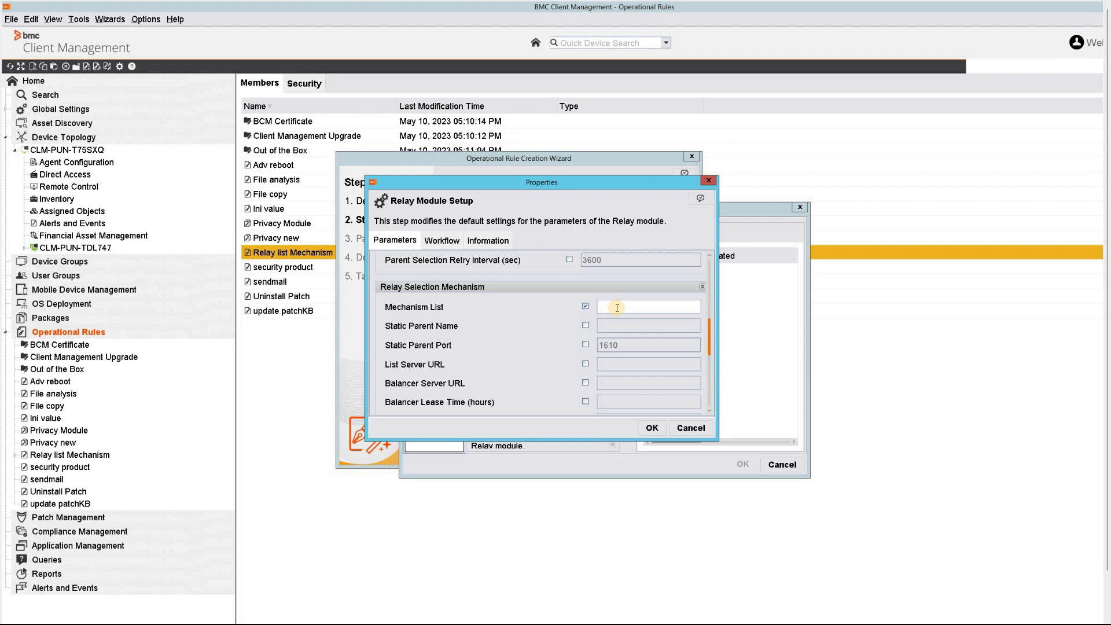
mouse_move(617, 308)
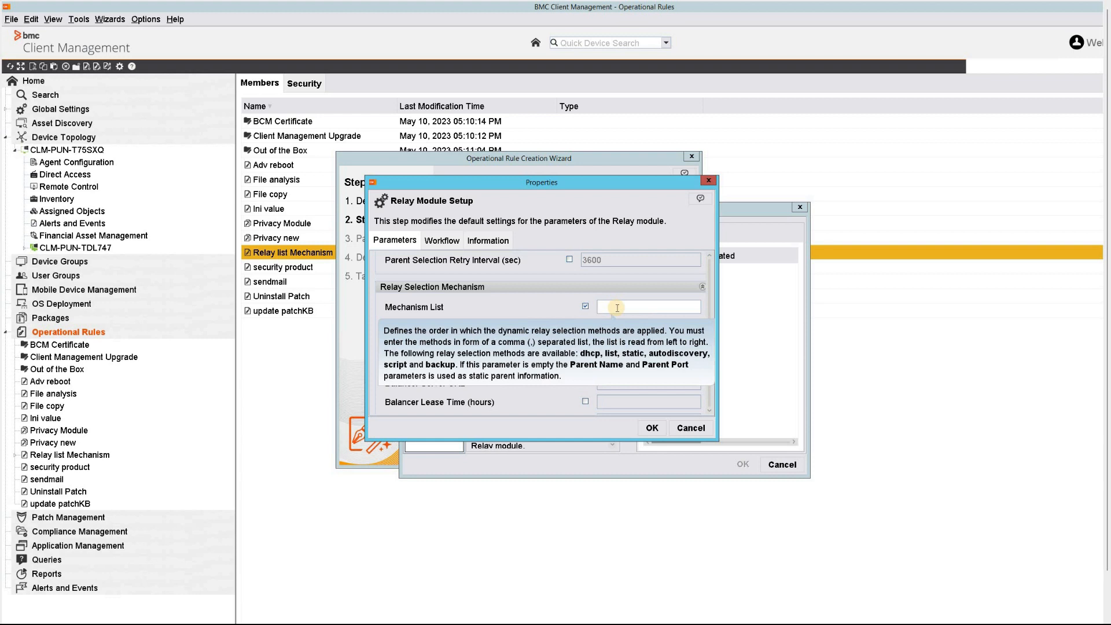
text(list)
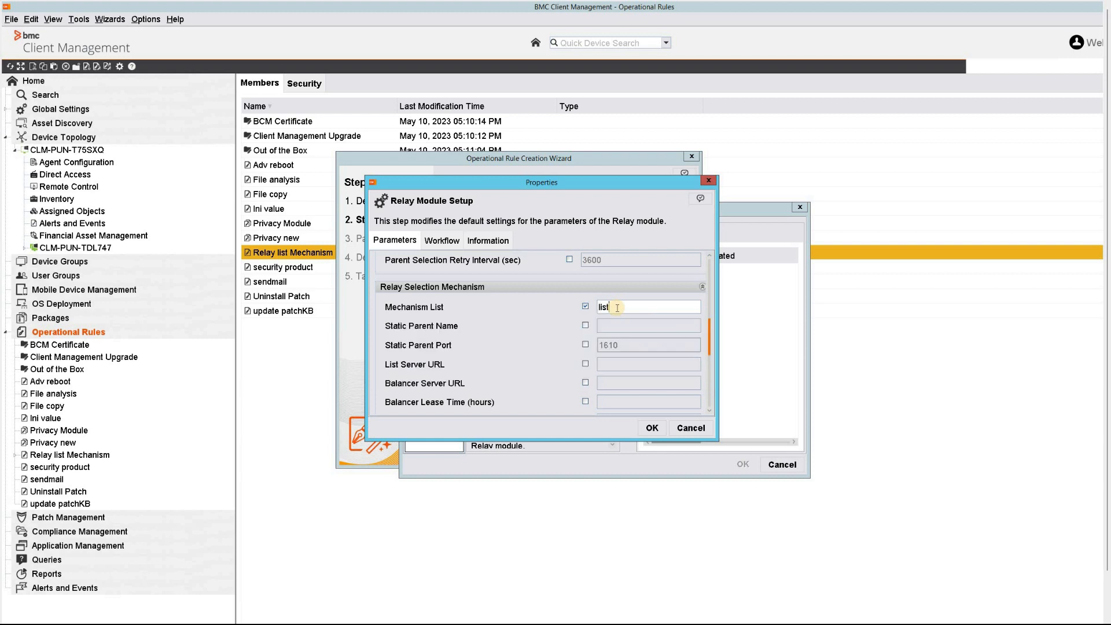
text(,backup)
key(Return)
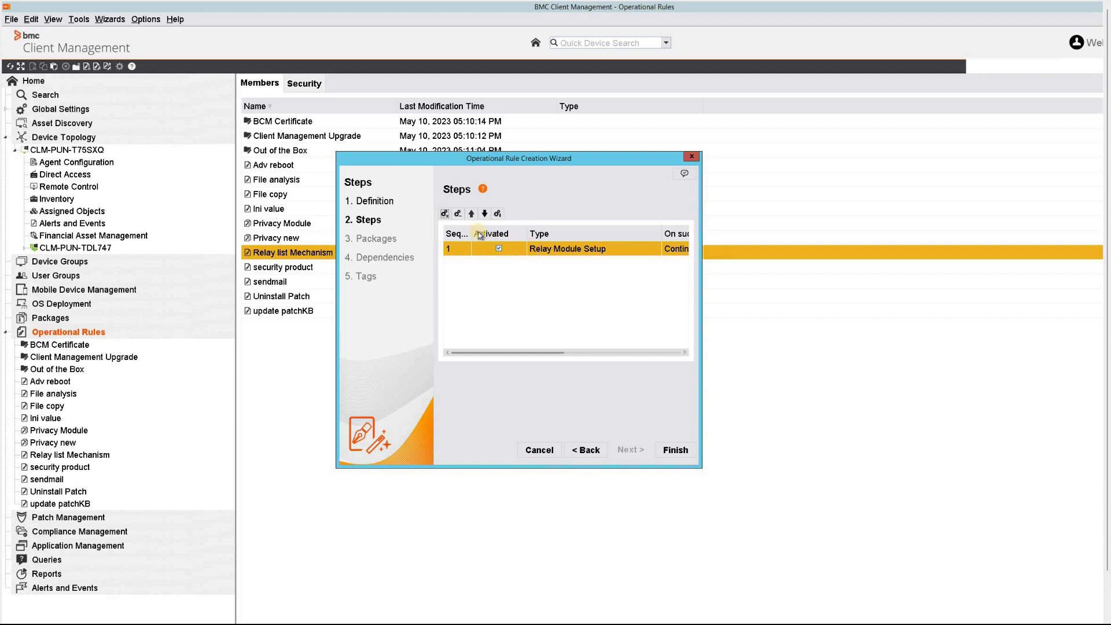
Add the Restart Agent step after Relay Module Setup and finish creating the operational rule.
click(445, 214)
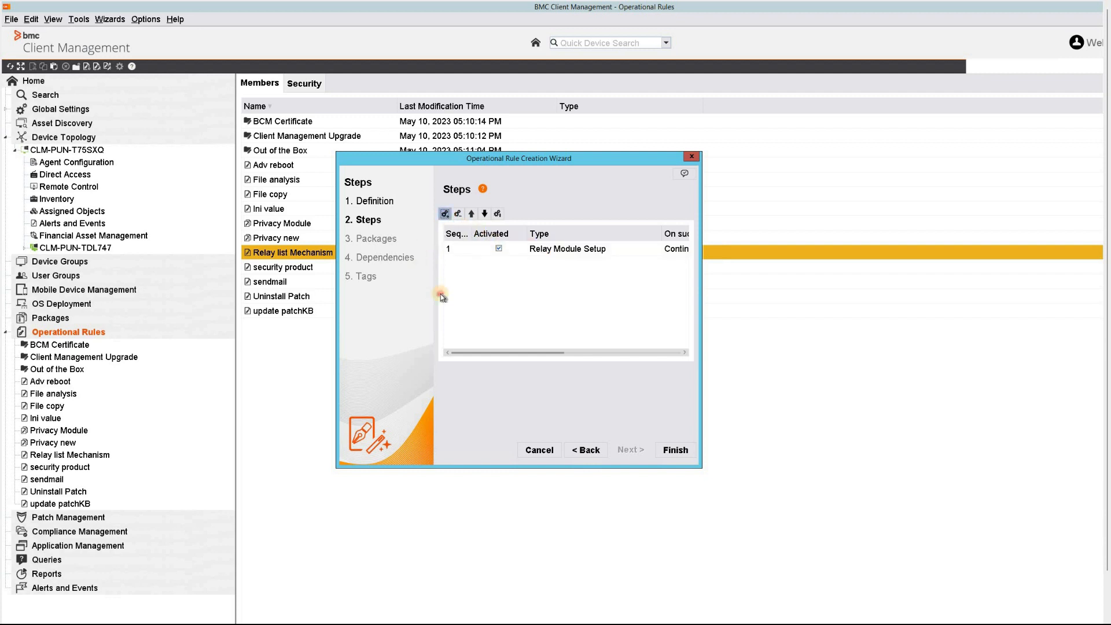
click(527, 265)
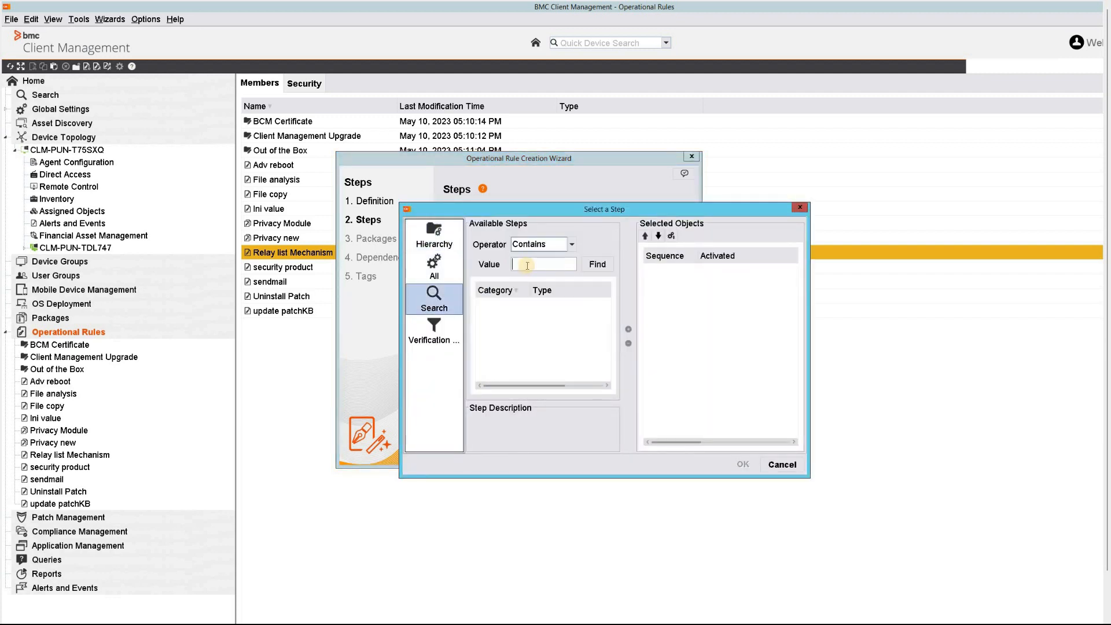
text(Restart ag)
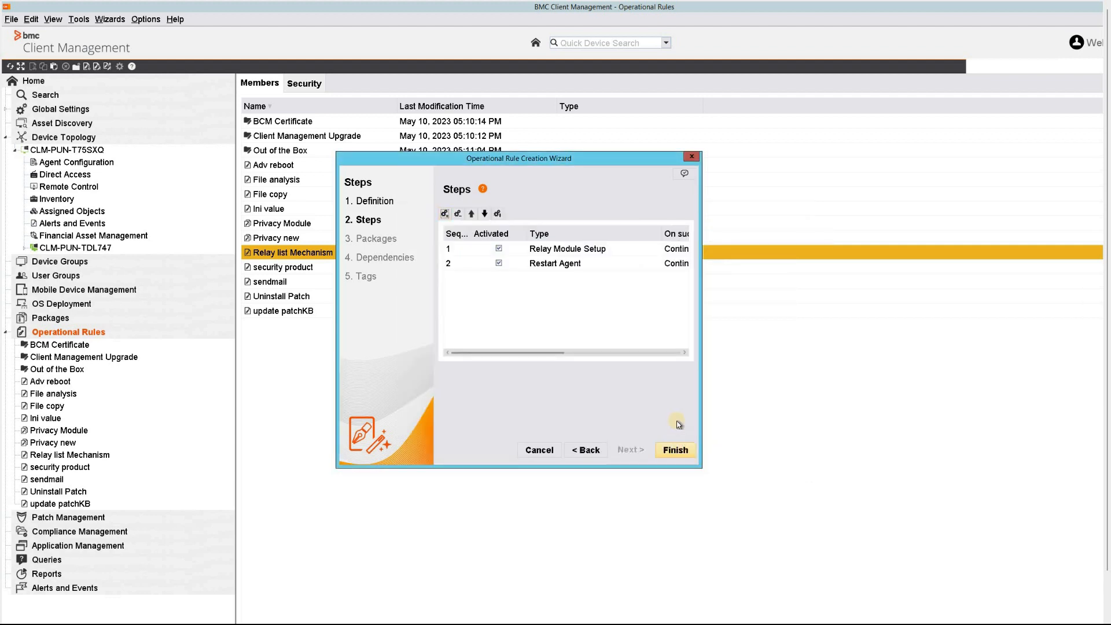
click(675, 450)
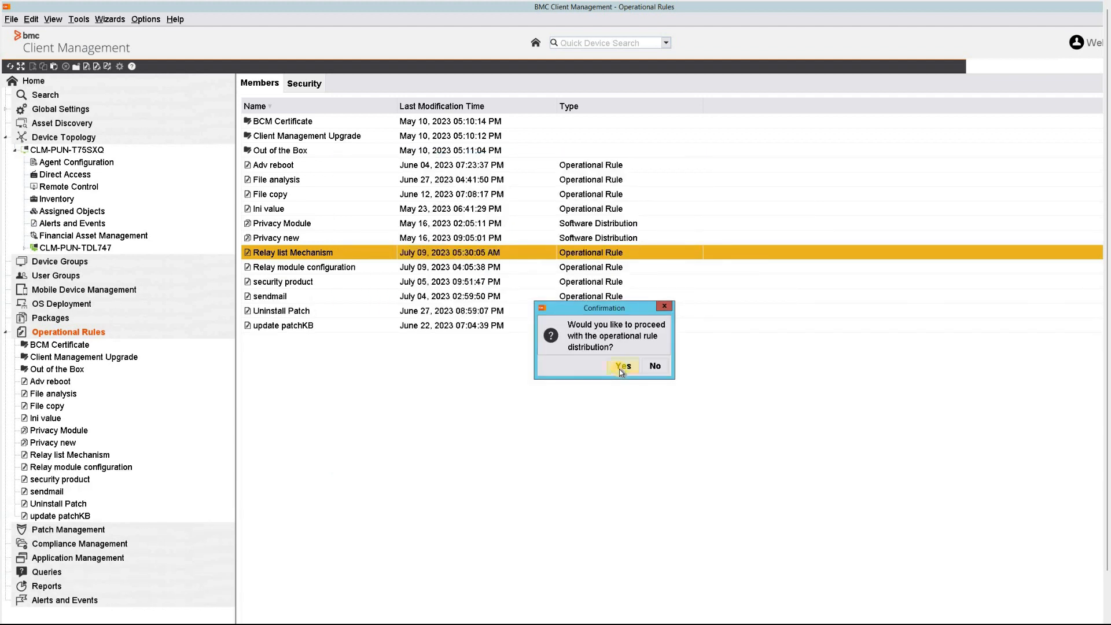
Proceed with distributing the new rule, set its target type to Devices, and continue to the assigned targets.
click(619, 370)
click(671, 258)
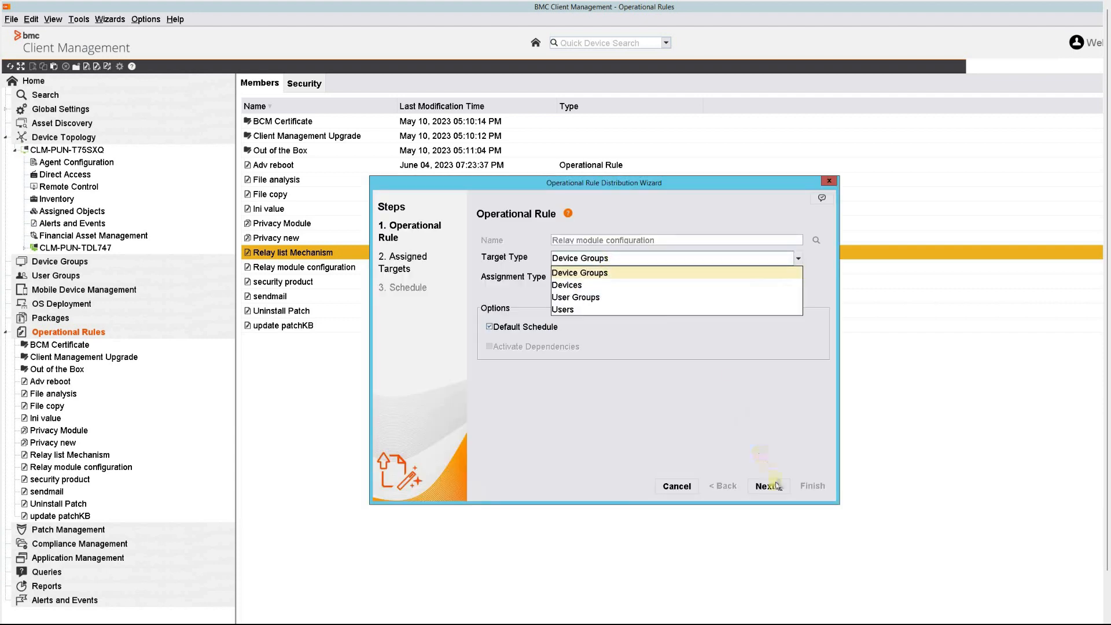
click(636, 285)
key(Return)
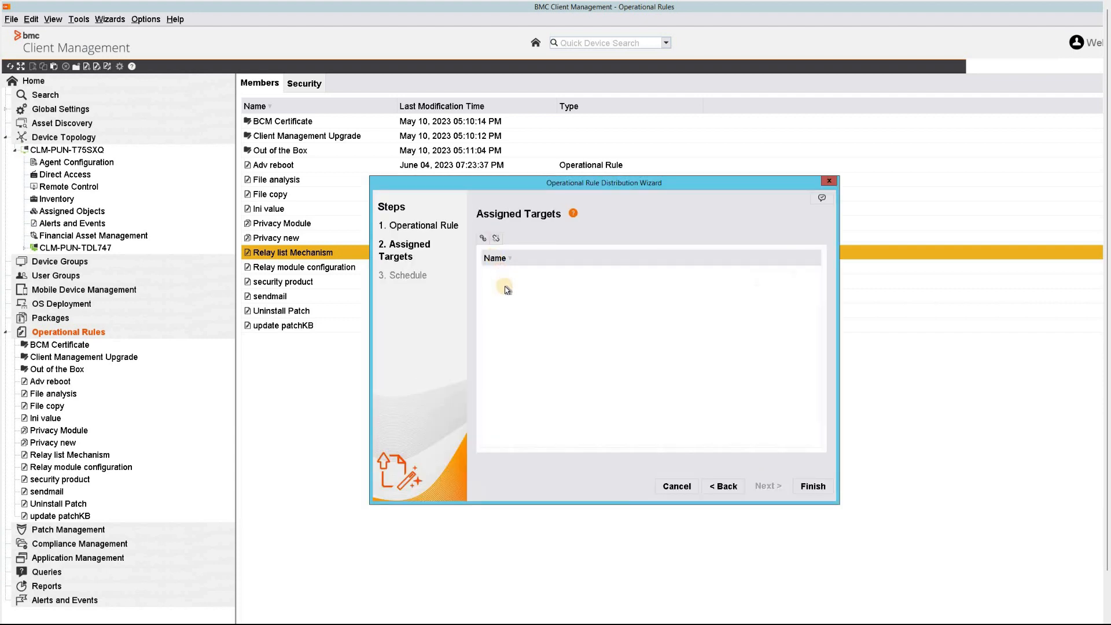
Assign the device CLM-PUN-T30KJI from the device topology as the rule's target and finish the distribution.
click(482, 238)
click(511, 365)
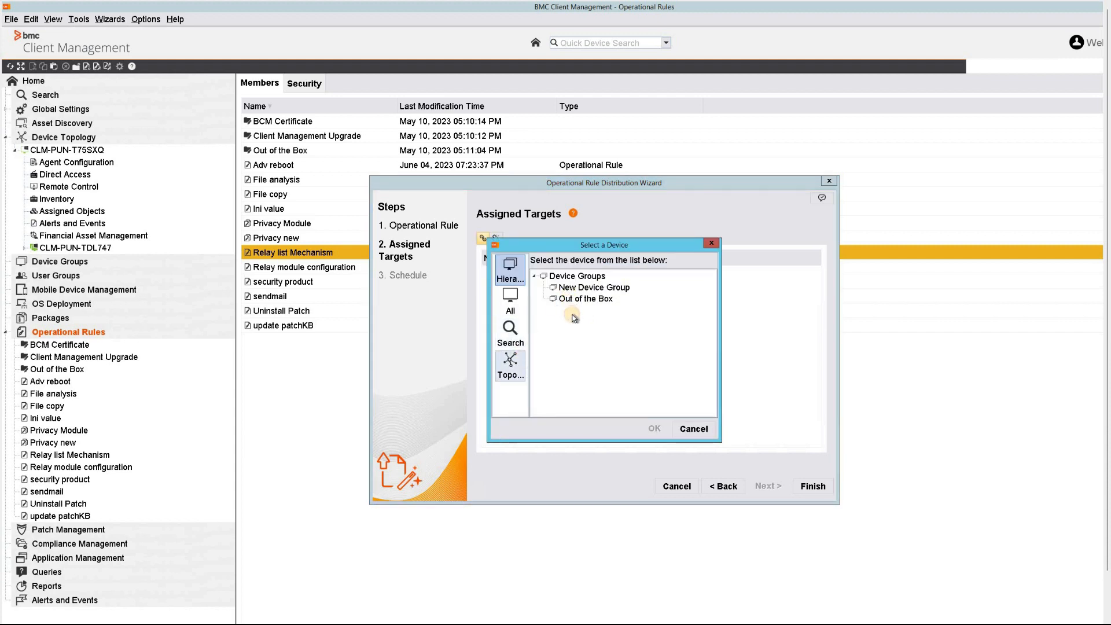
double_click(589, 288)
double_click(590, 298)
click(591, 310)
click(654, 429)
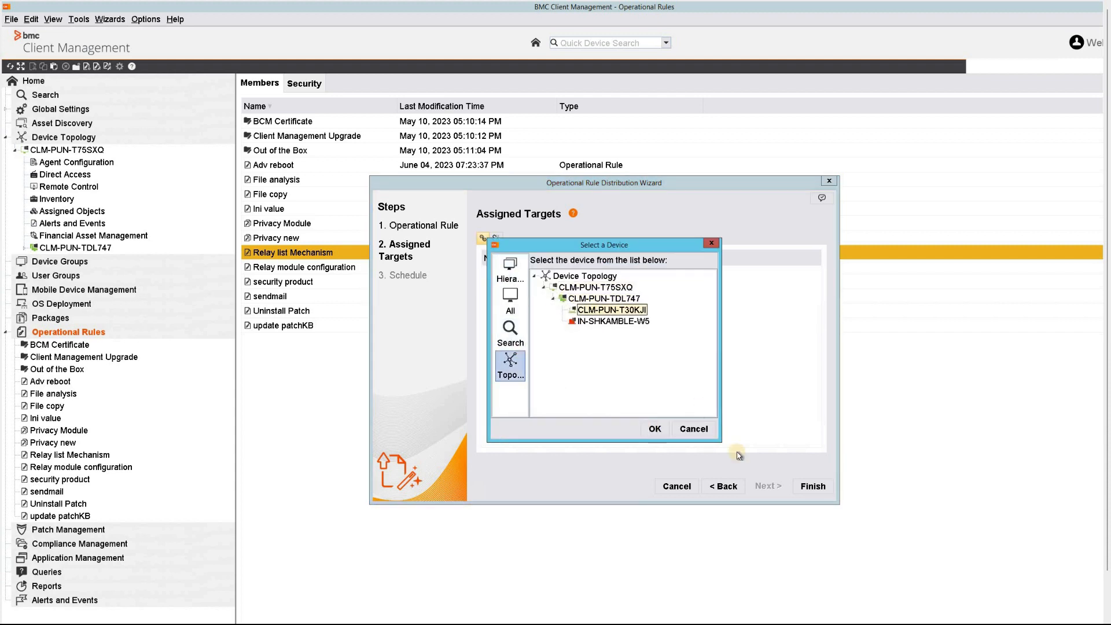
click(806, 486)
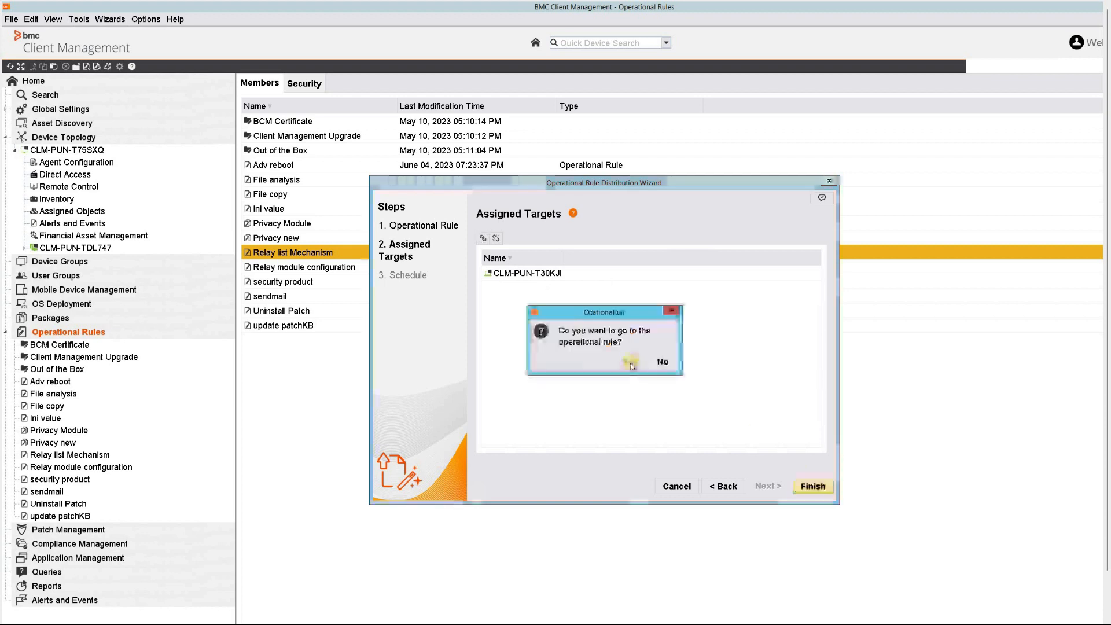
Go to the distributed rule's assigned devices and refresh the assignment status.
click(632, 362)
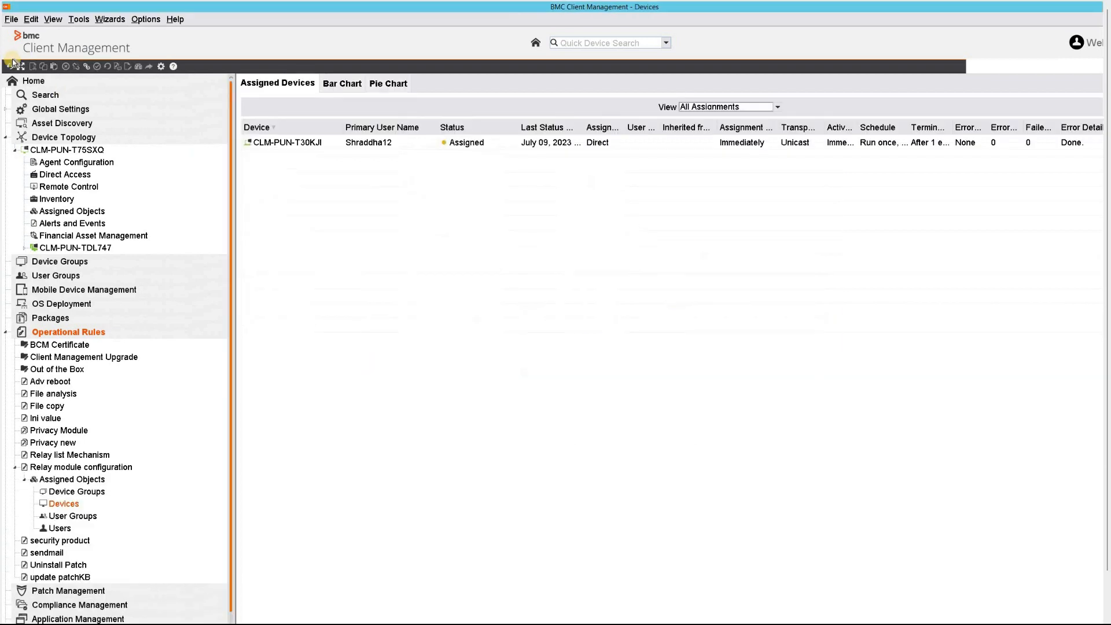
click(9, 67)
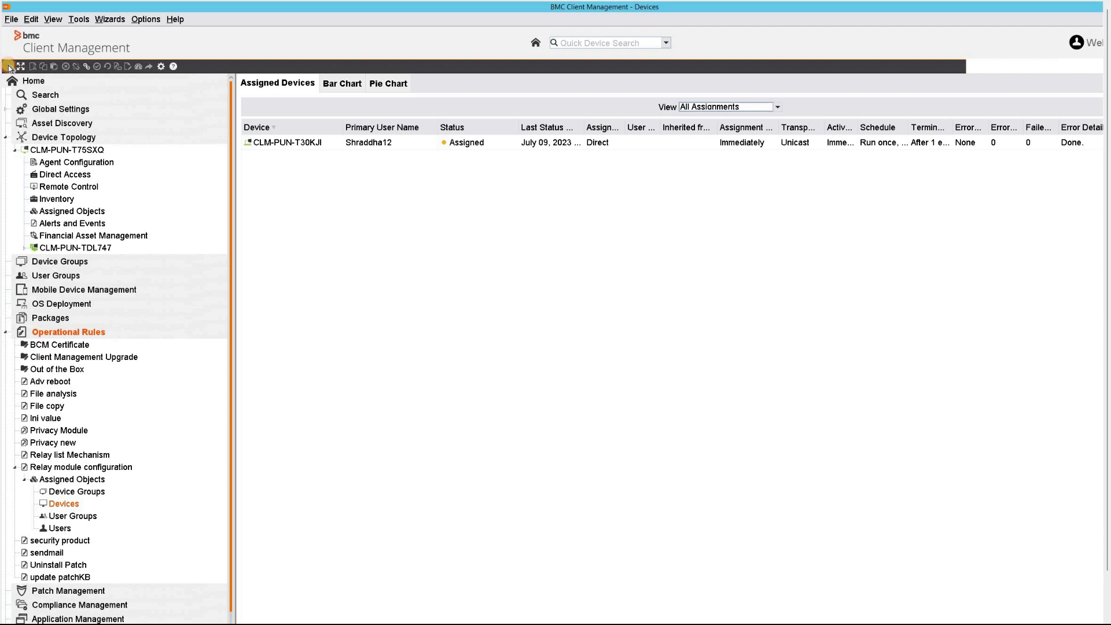